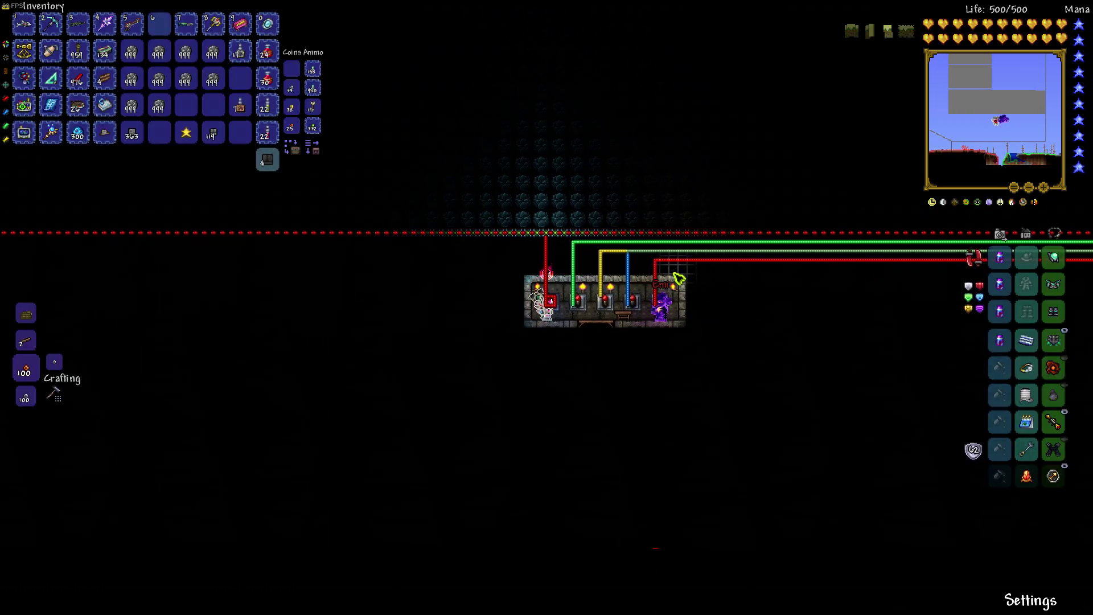
key(Escape)
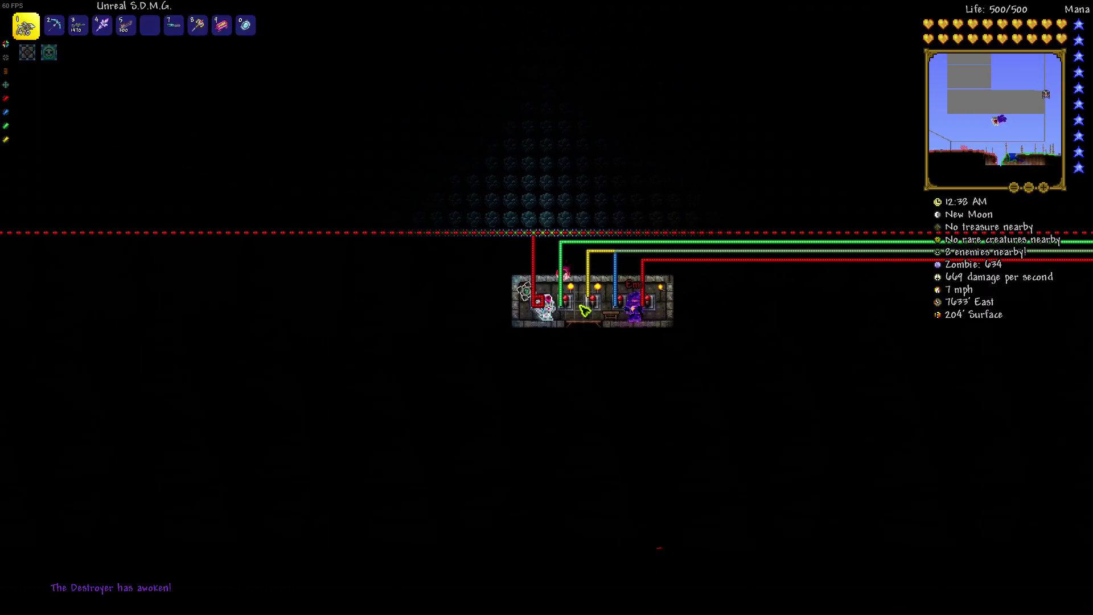
Step: Close the inventory and use the Mechanical Worm to summon the Destroyer
key(a)
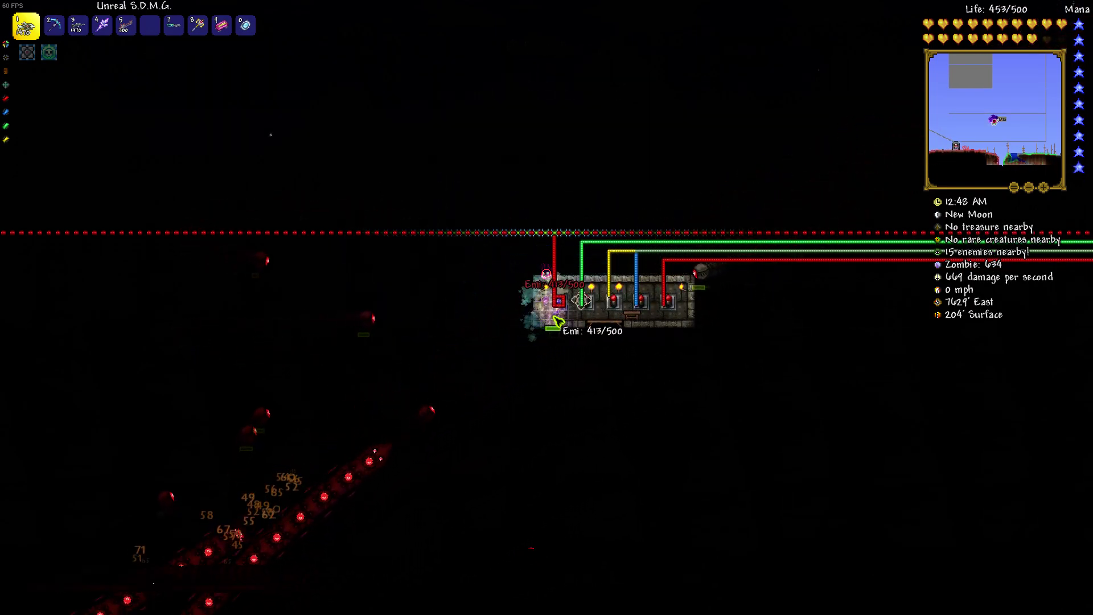
Step: Fire the Unreal S.D.M.G. at the Destroyer's segments coiled below the arena
drag(546, 317, 543, 311)
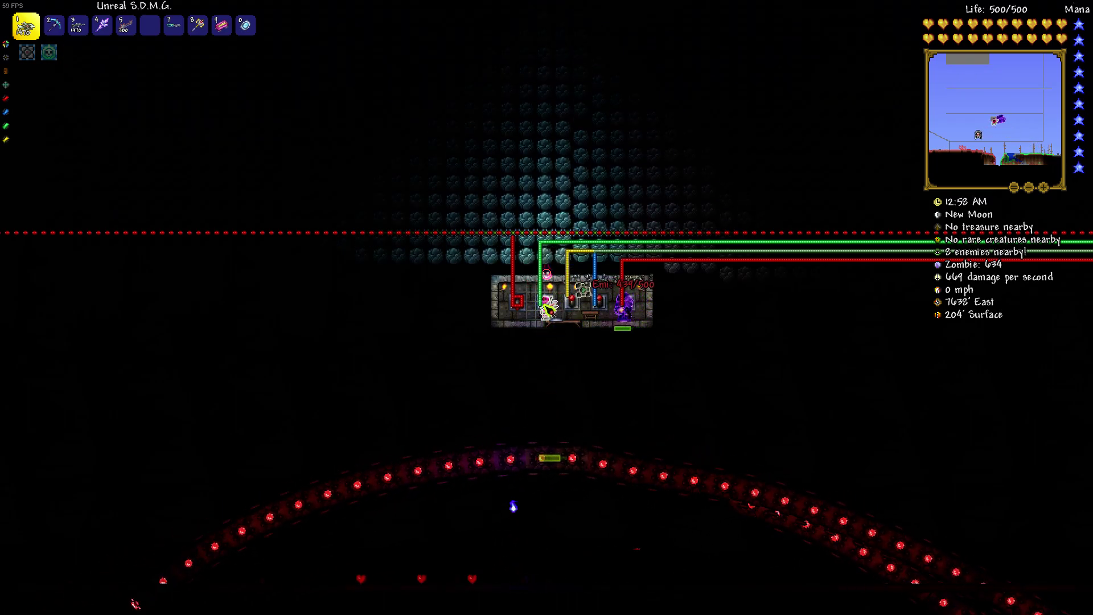
mouse_move(547, 315)
mouse_down()
mouse_move(525, 335)
mouse_move(699, 315)
mouse_up()
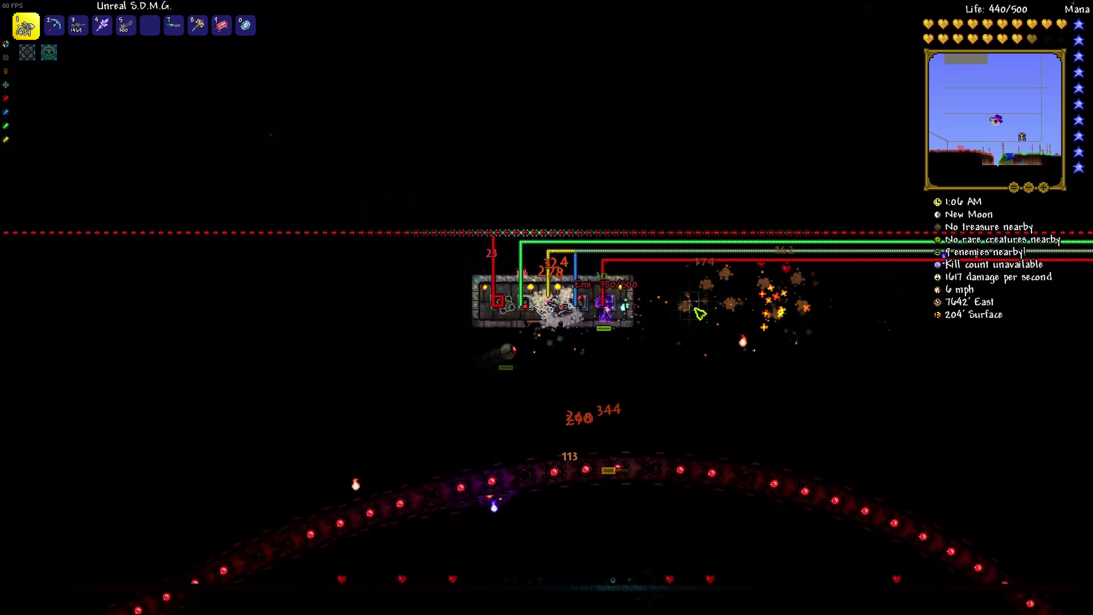
scroll(674, 314, down, 2)
scroll(615, 315, down, 3)
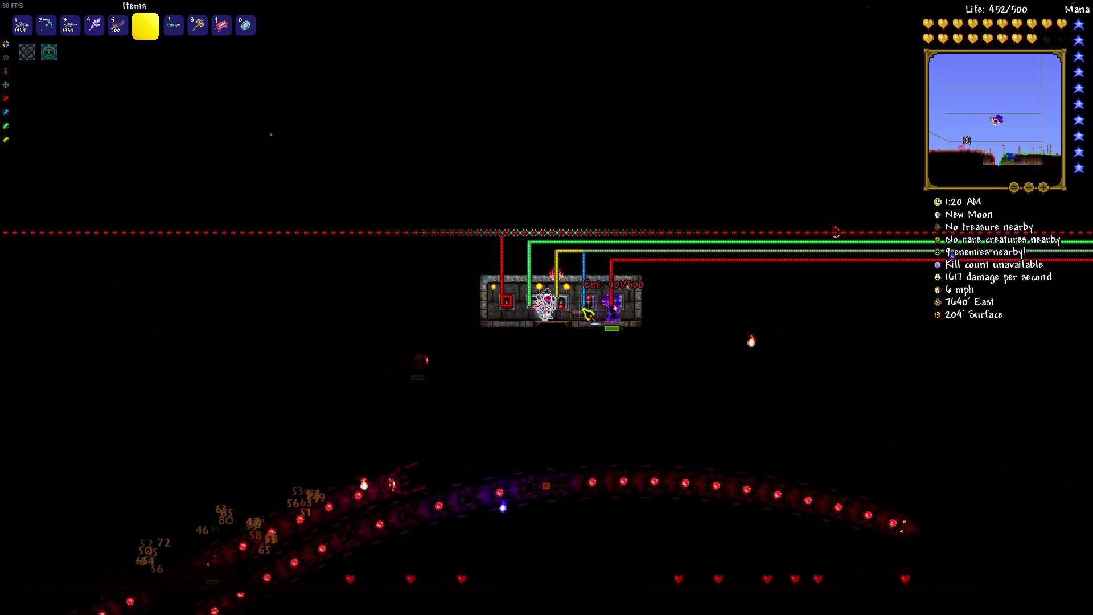
Step: Switch back to the S.D.M.G. and keep shooting the Destroyer while stepping left
key(1)
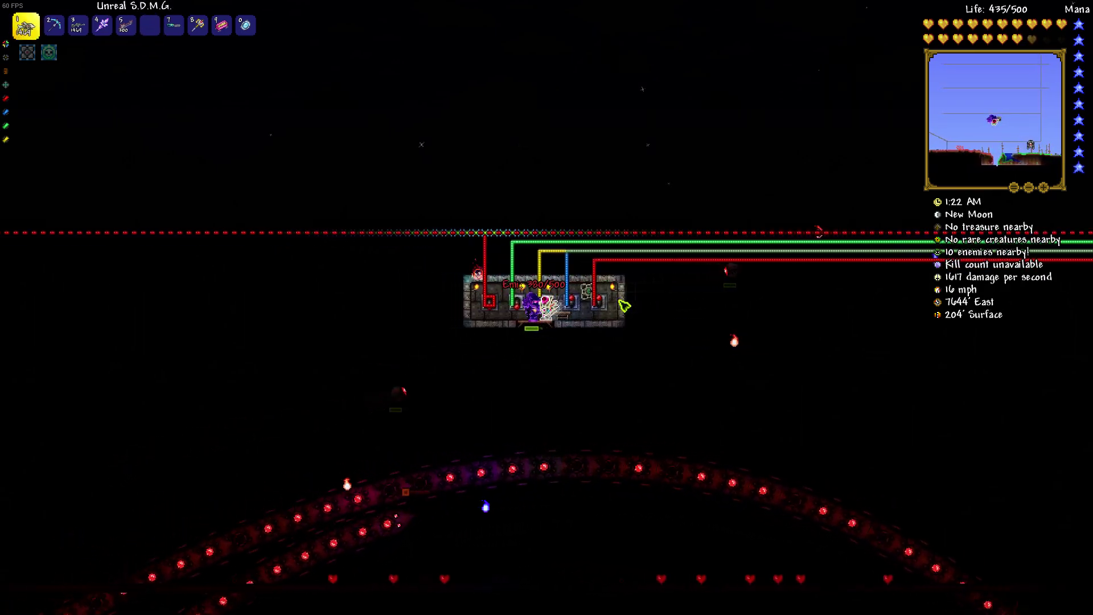
drag(624, 305, 563, 303)
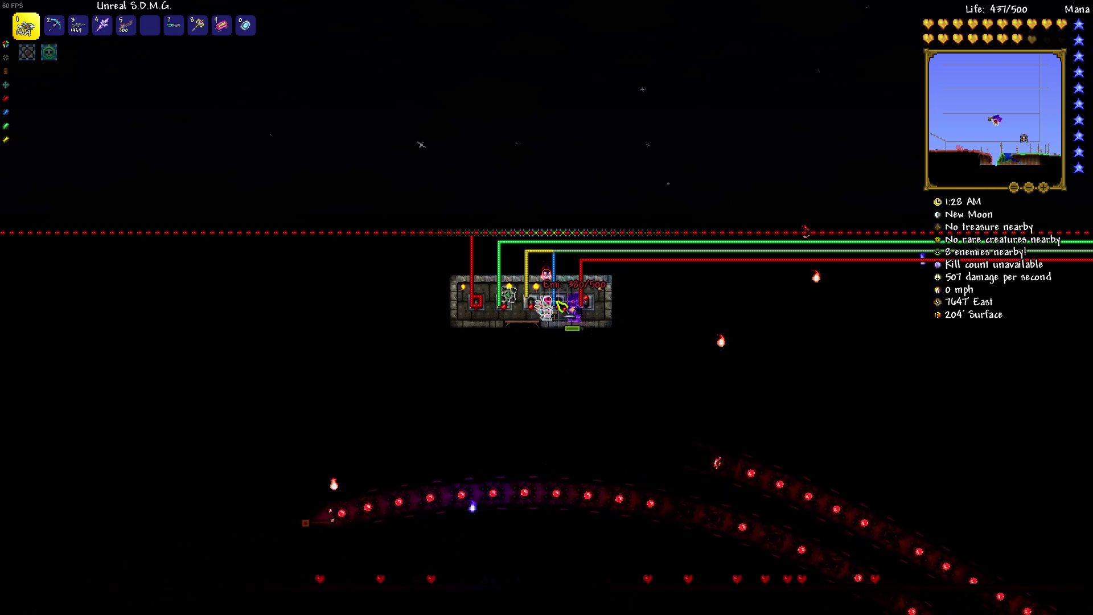
key(a)
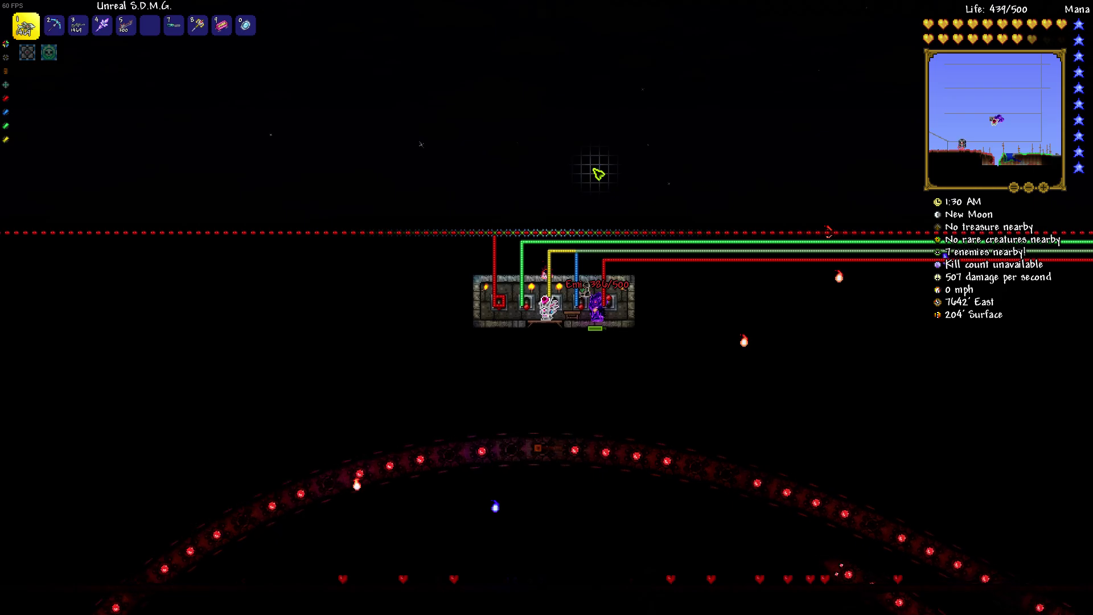
drag(598, 175, 586, 233)
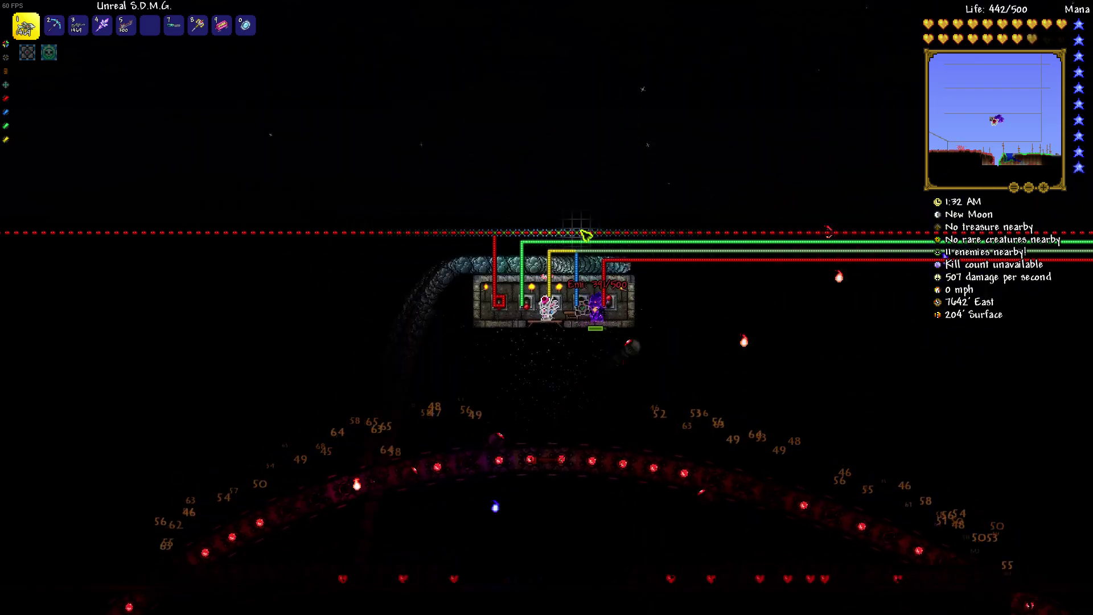
Step: Strafe inside the box, swap to slots 2 and 6, and attack until the Destroyer dies
key(d)
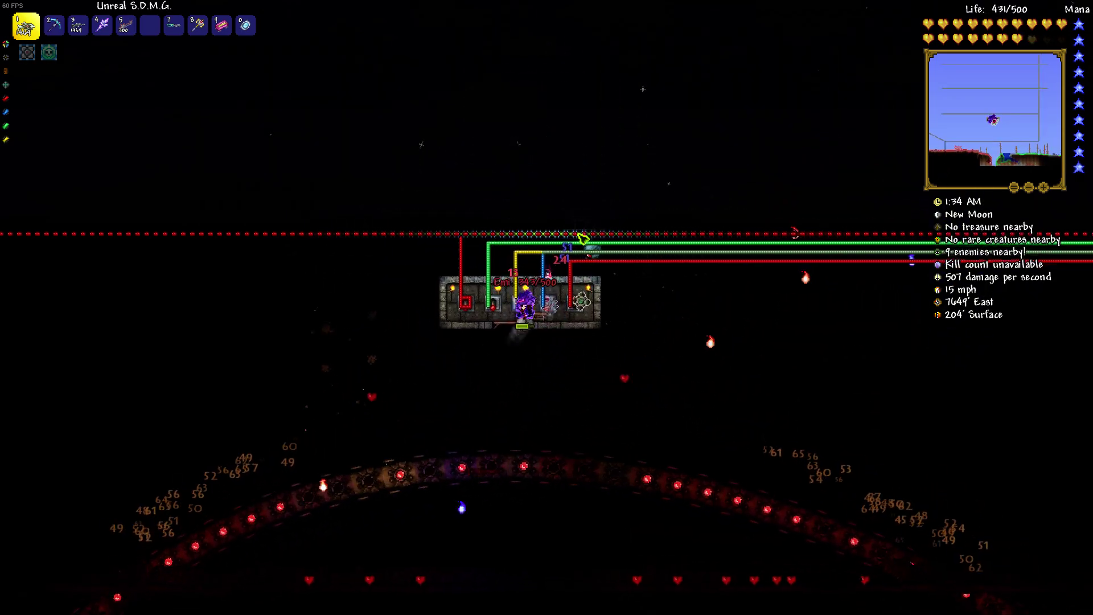
key(a)
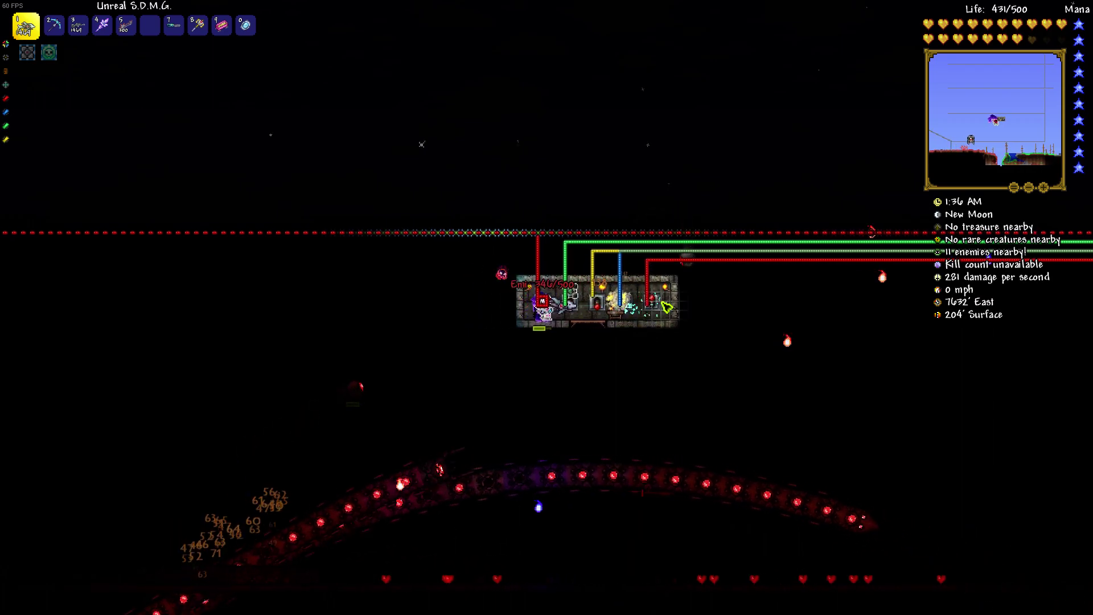
key(d)
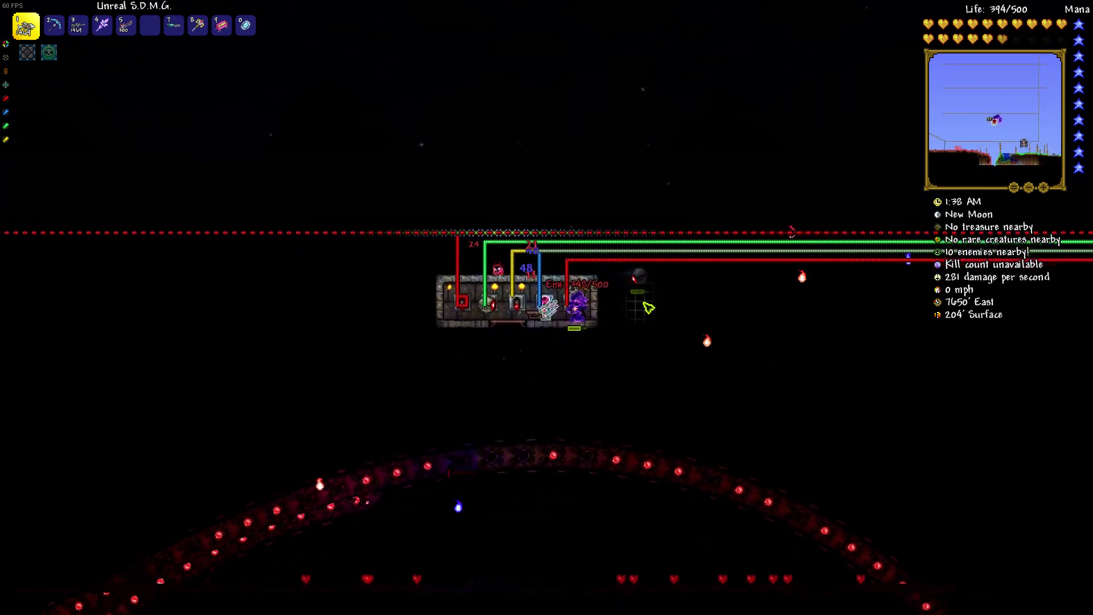
key(2)
key(6)
click(640, 300)
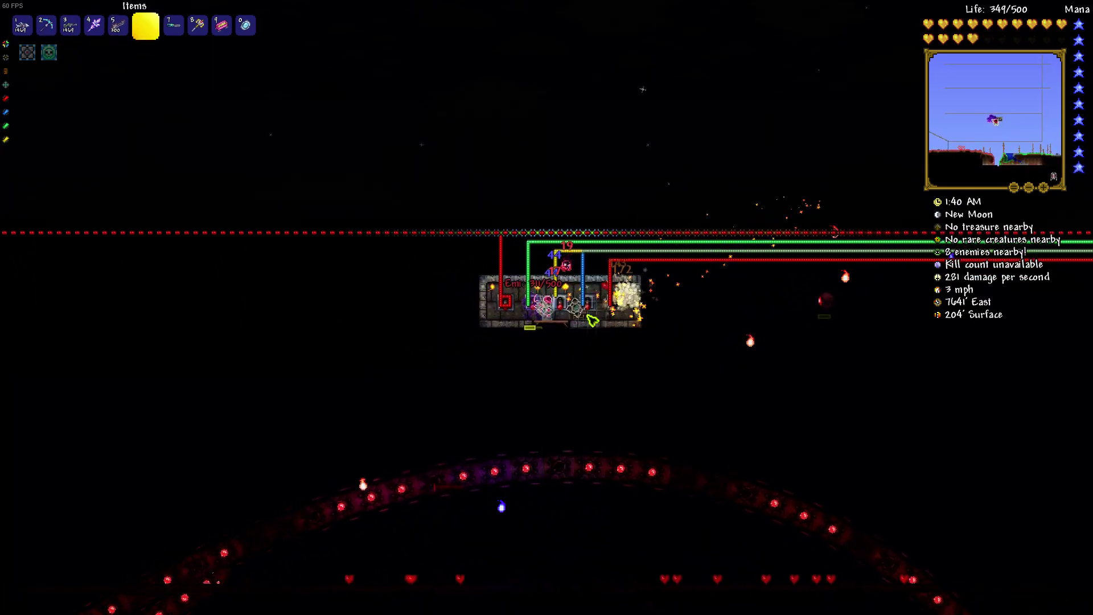
key(d)
click(615, 291)
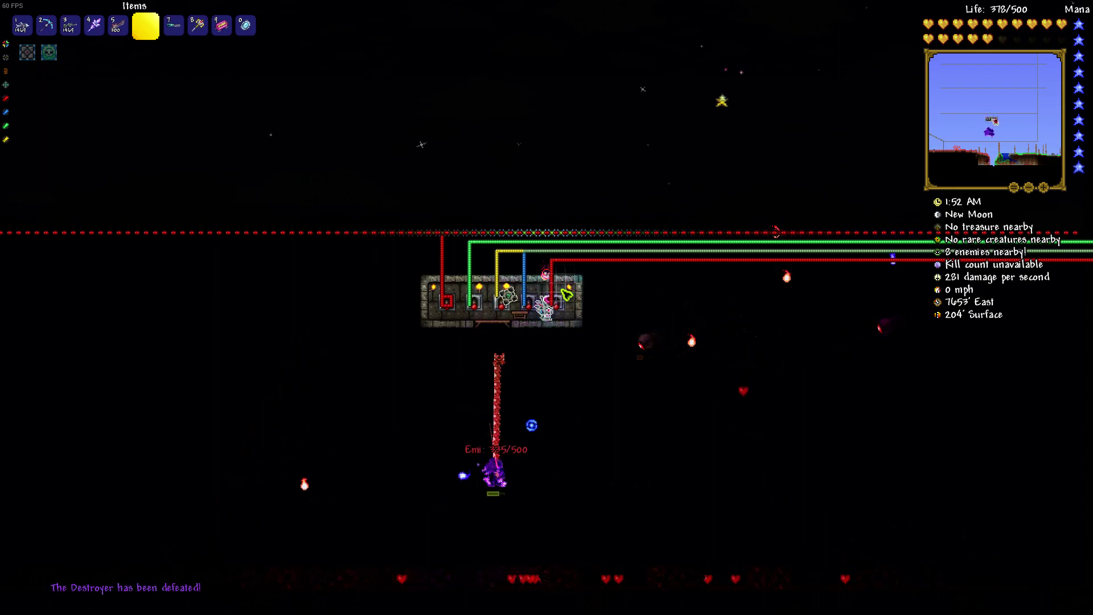
Step: Re-equip the S.D.M.G., pick up the Hallowed Bars and Souls of Might, and fly back up
key(1)
drag(566, 256, 607, 108)
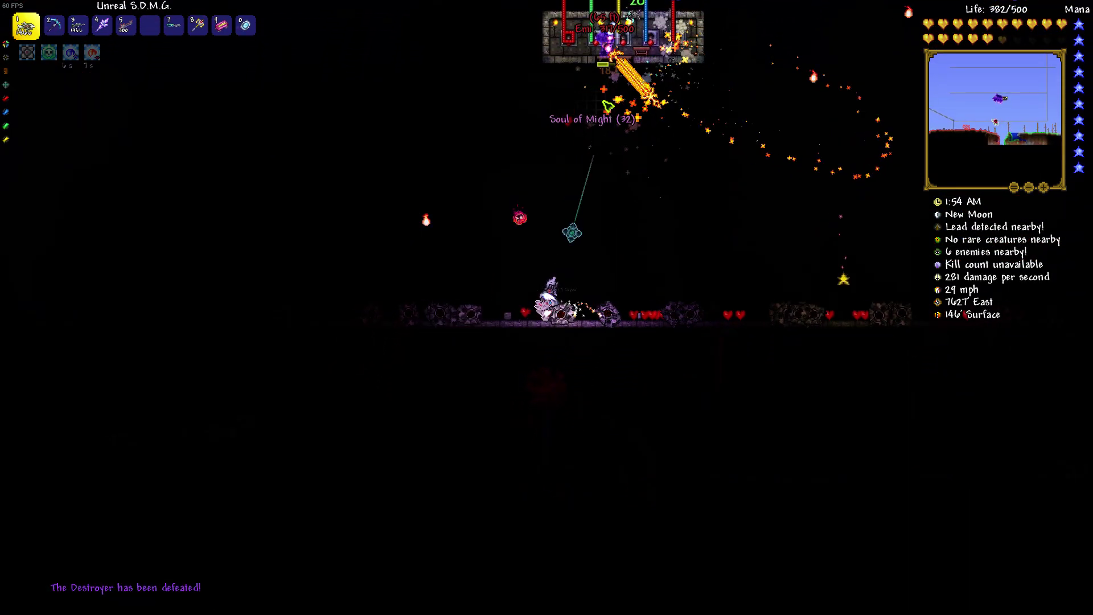
key(d)
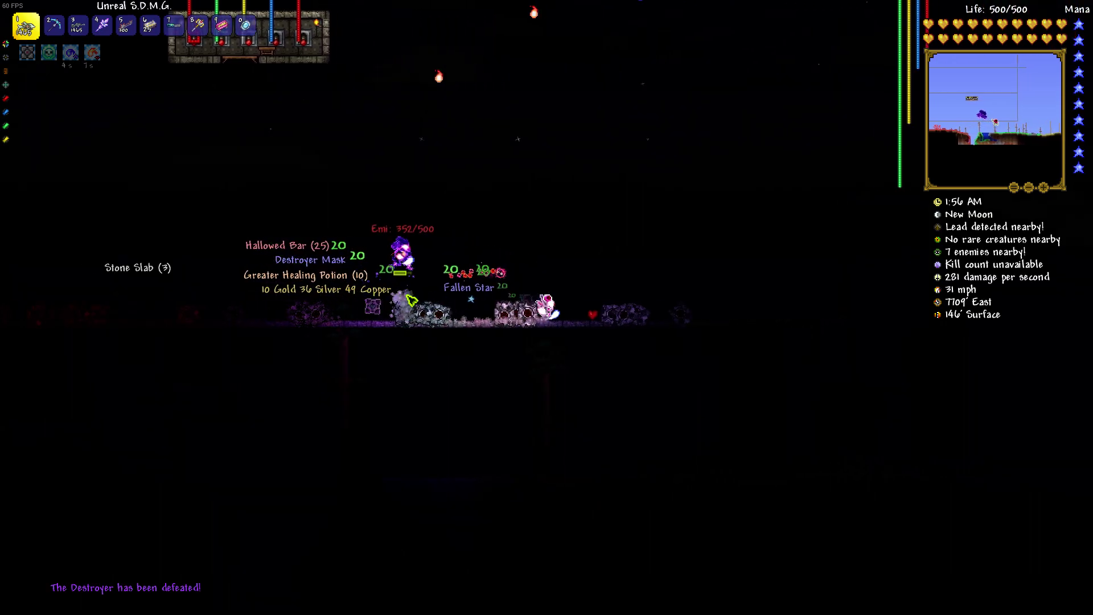
key(space)
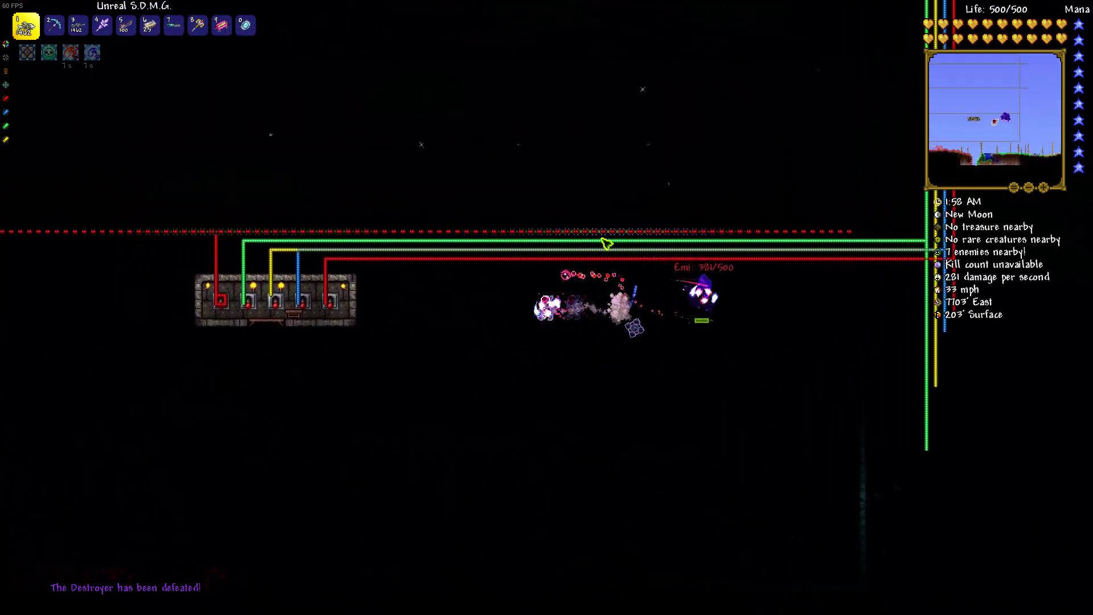